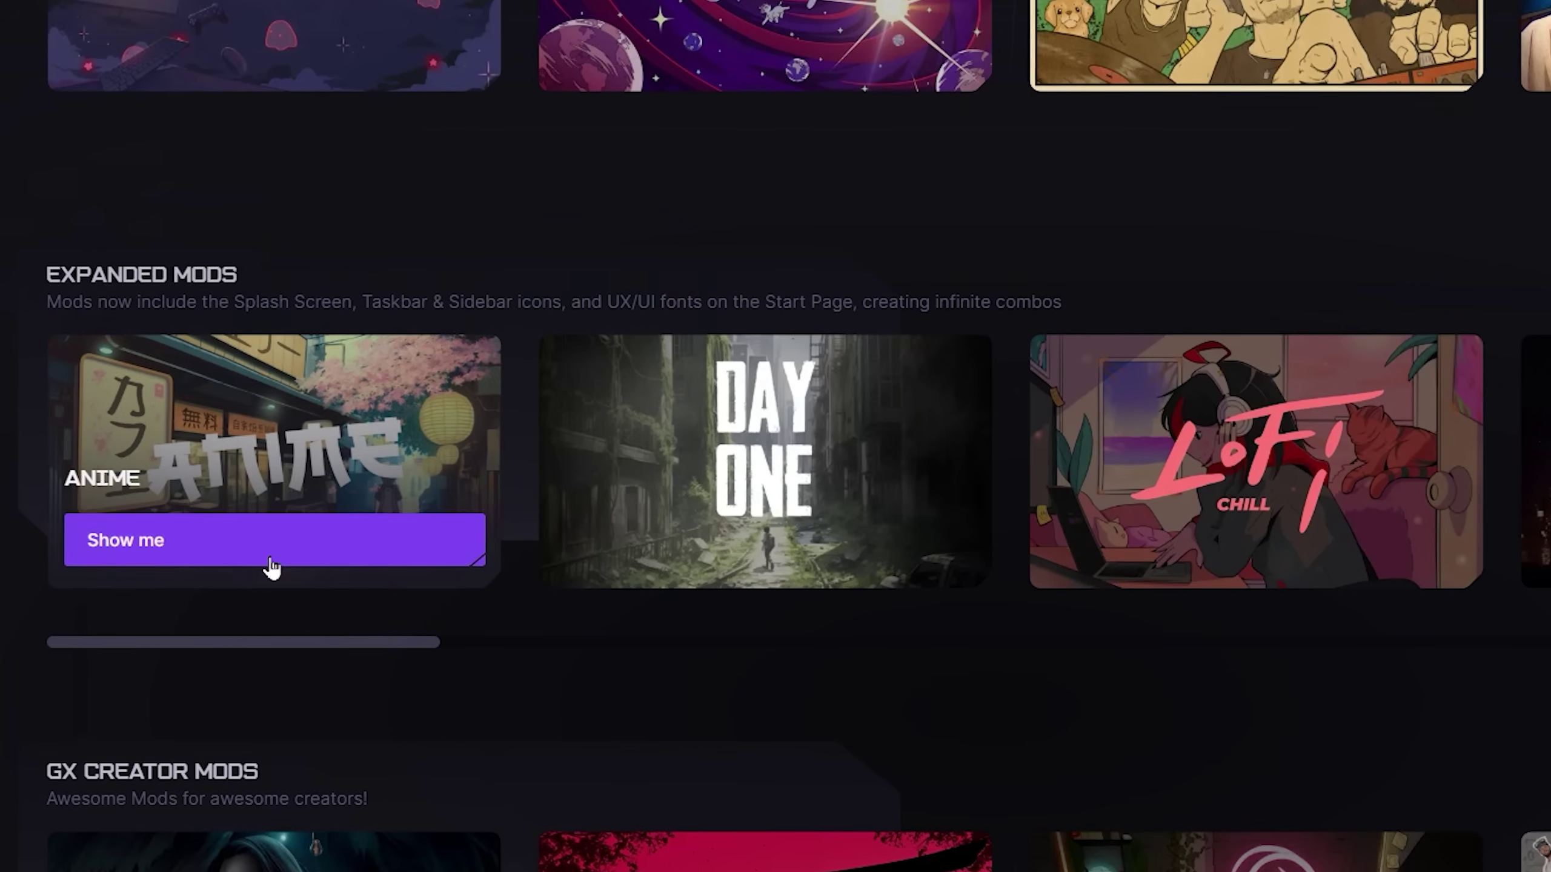
Step: Open the Anime theme's mod page from Mods > Interface > Theme
left_click(269, 564)
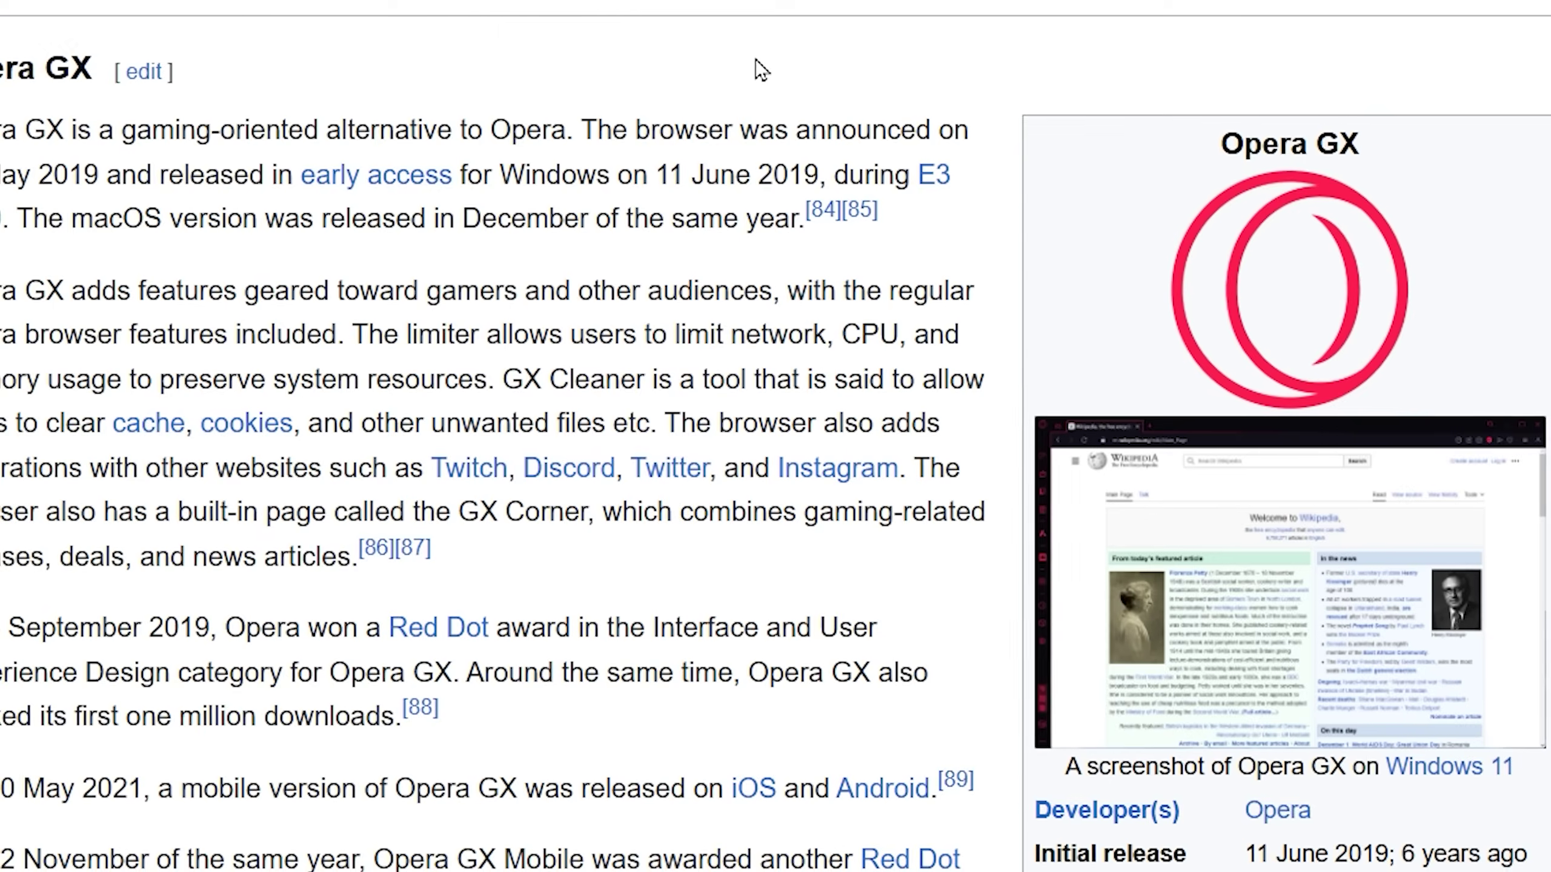
Step: Ask Aria a quick question, then have it summarize the current page
key("ctrl+slash")
type("WHAT IS ")
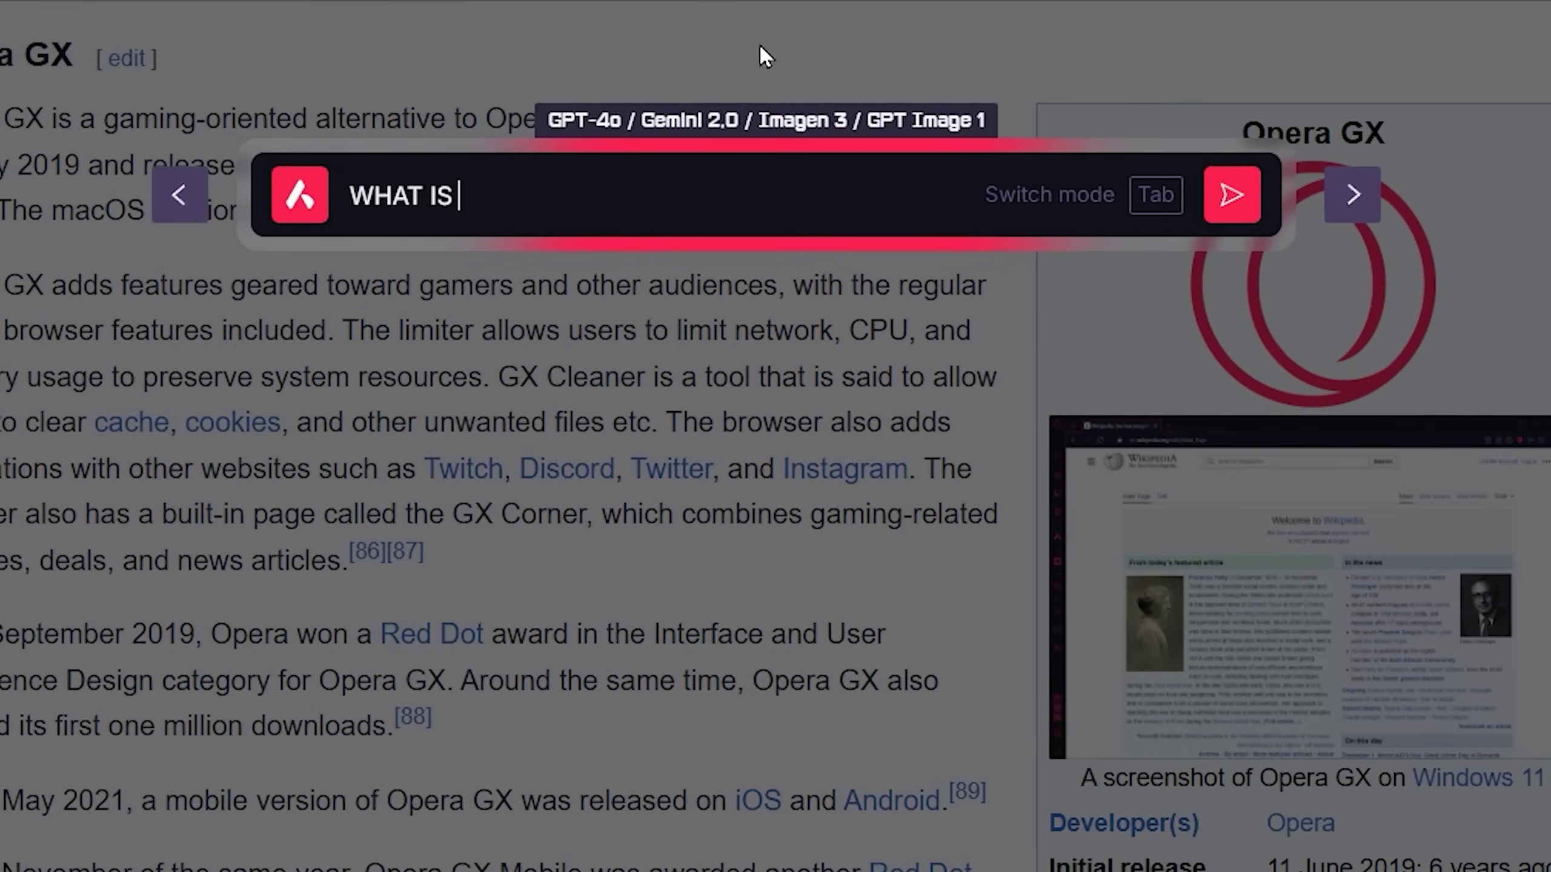
type("BOGUS BINTED?????")
key("Return")
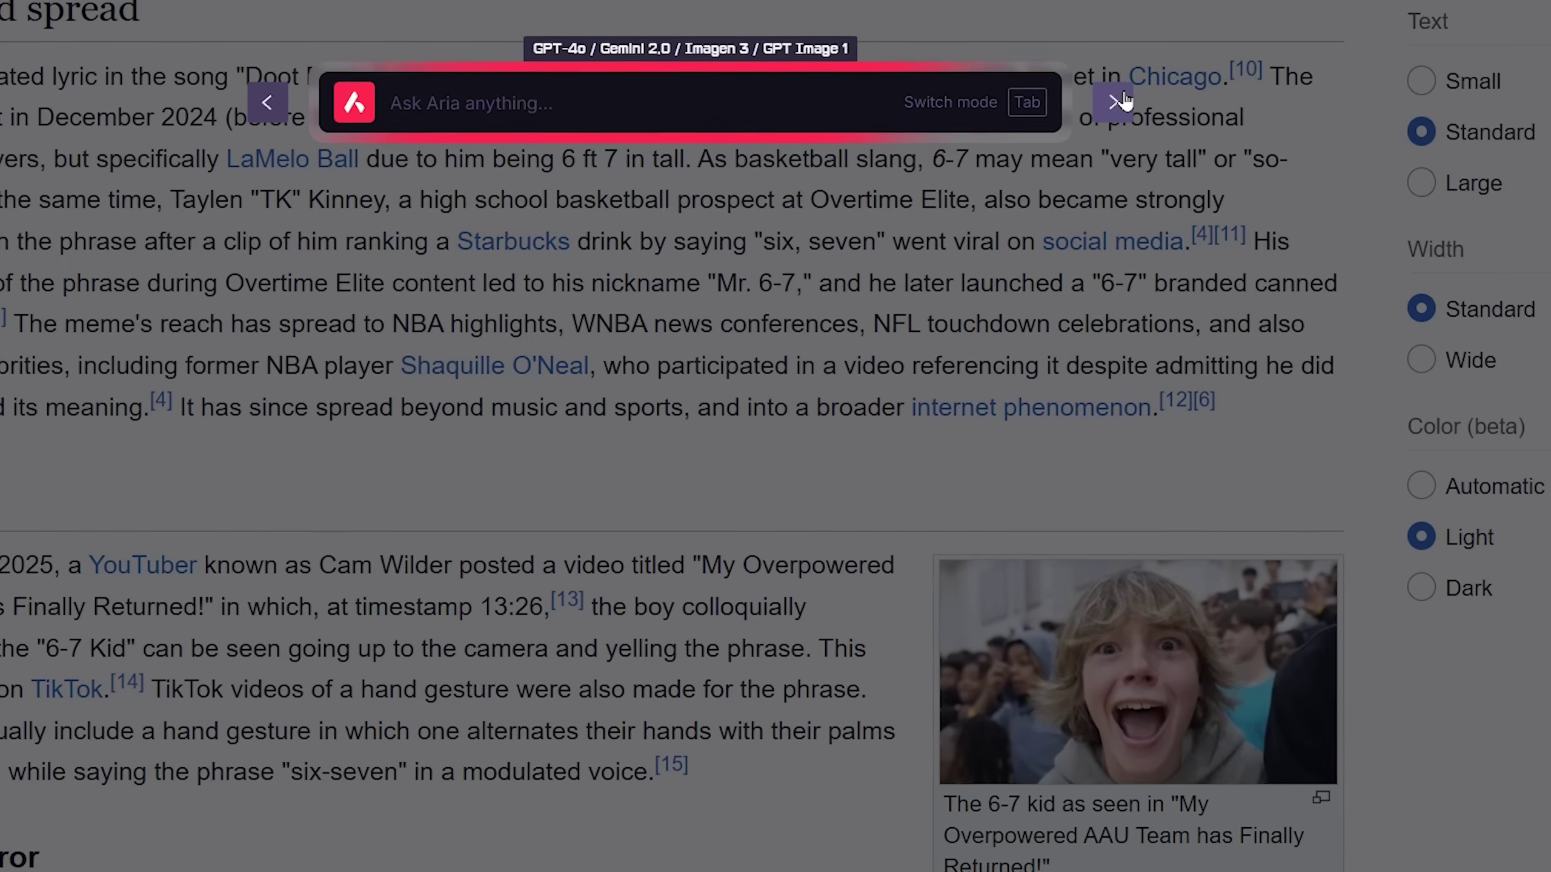
key("Tab")
left_click(633, 201)
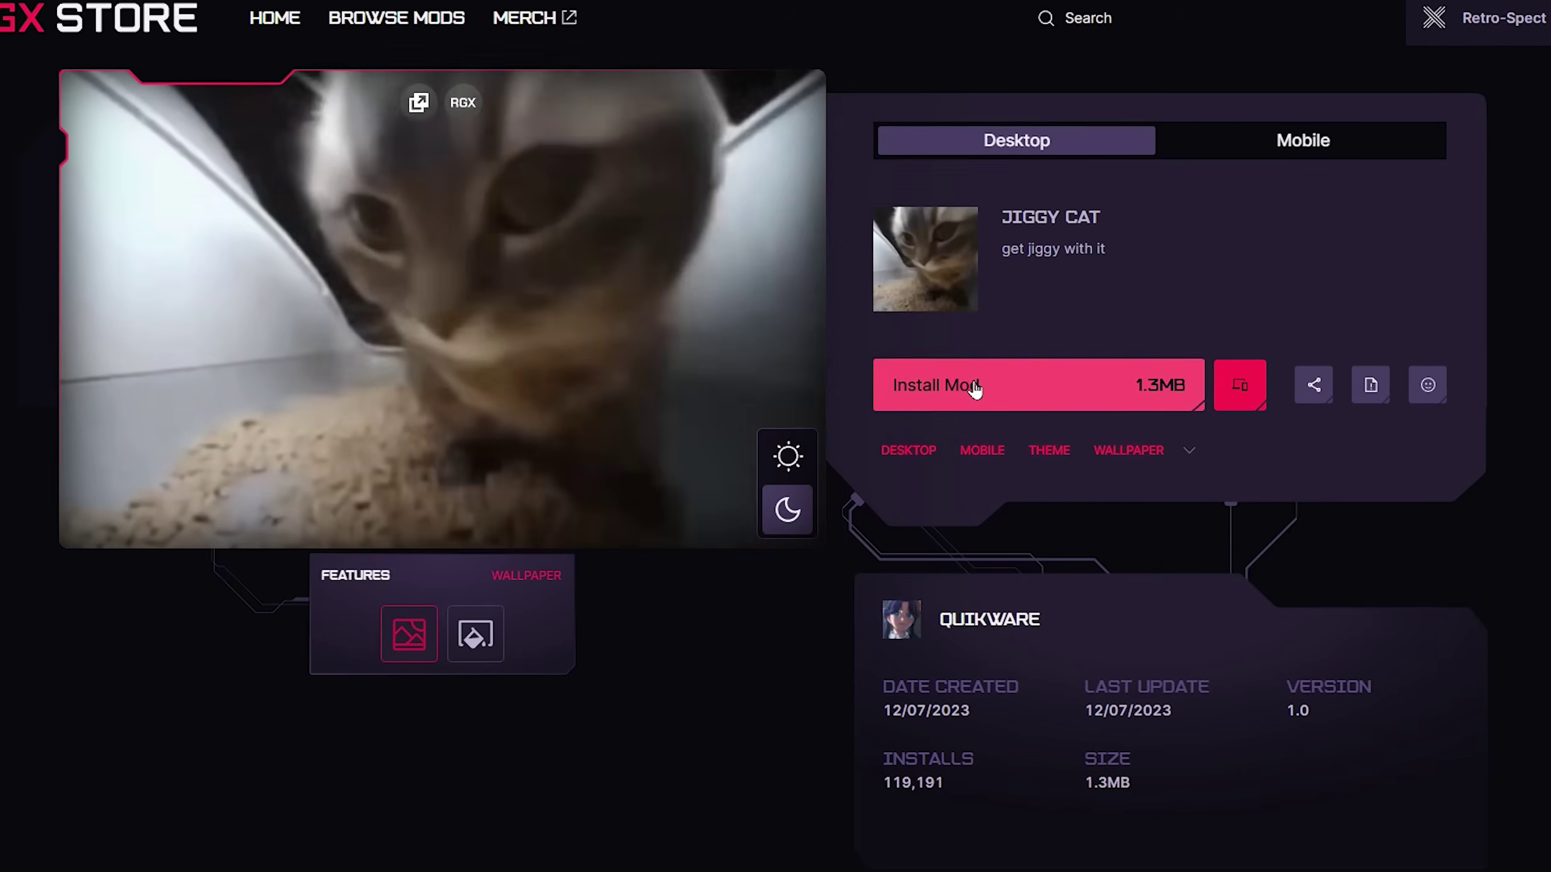
Step: Install Jiggy Cat from its GX Store page until the button shows Uninstall
left_click(979, 383)
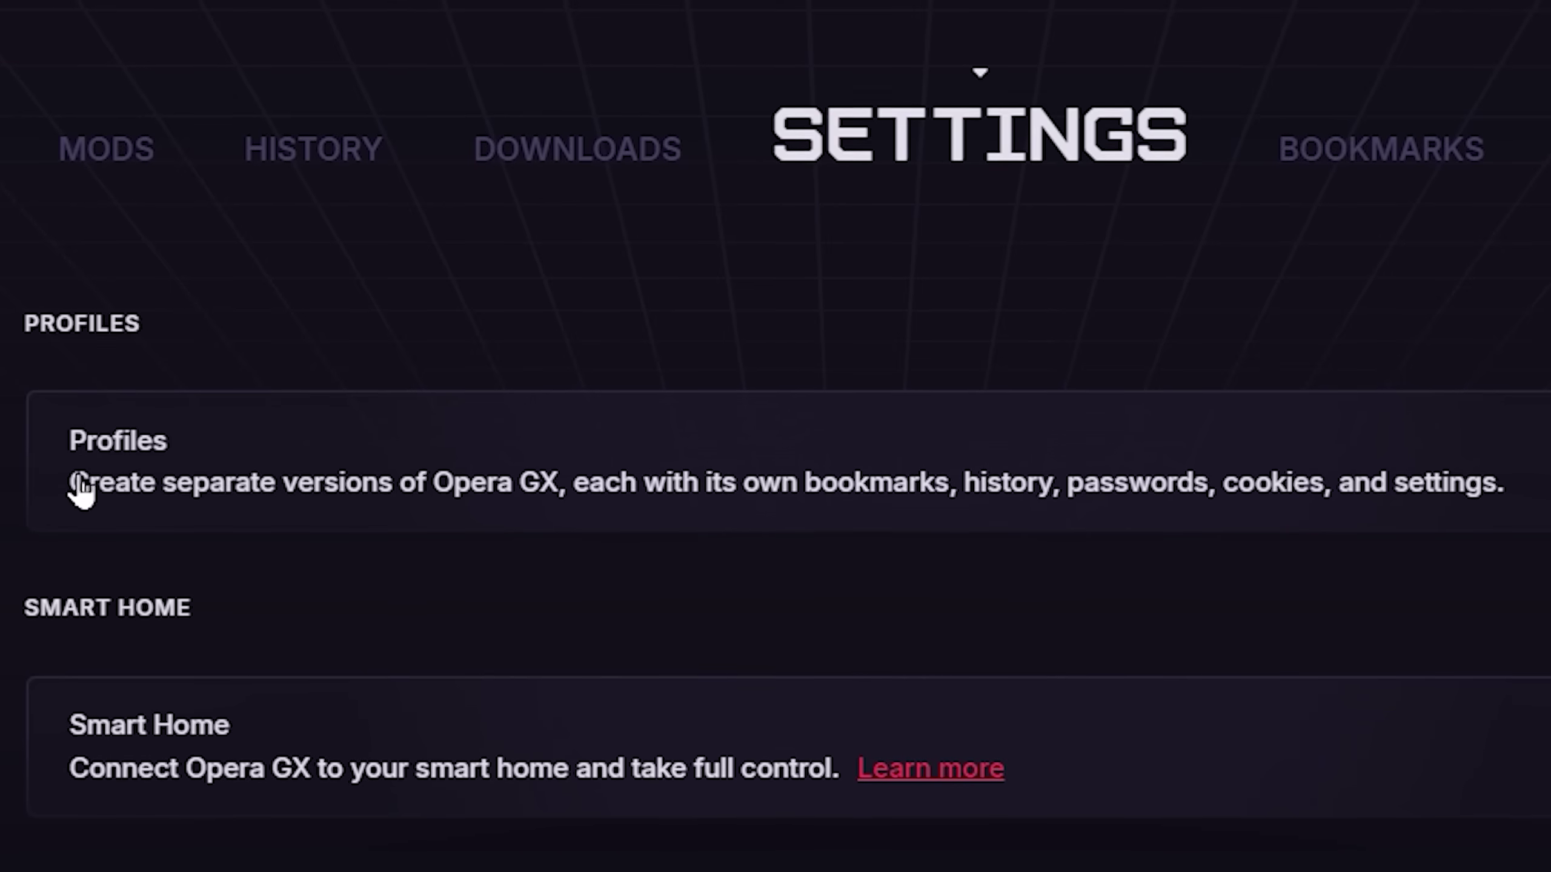
Step: View the Gaming and School profiles and unmute the mod's start-page music
left_click(75, 490)
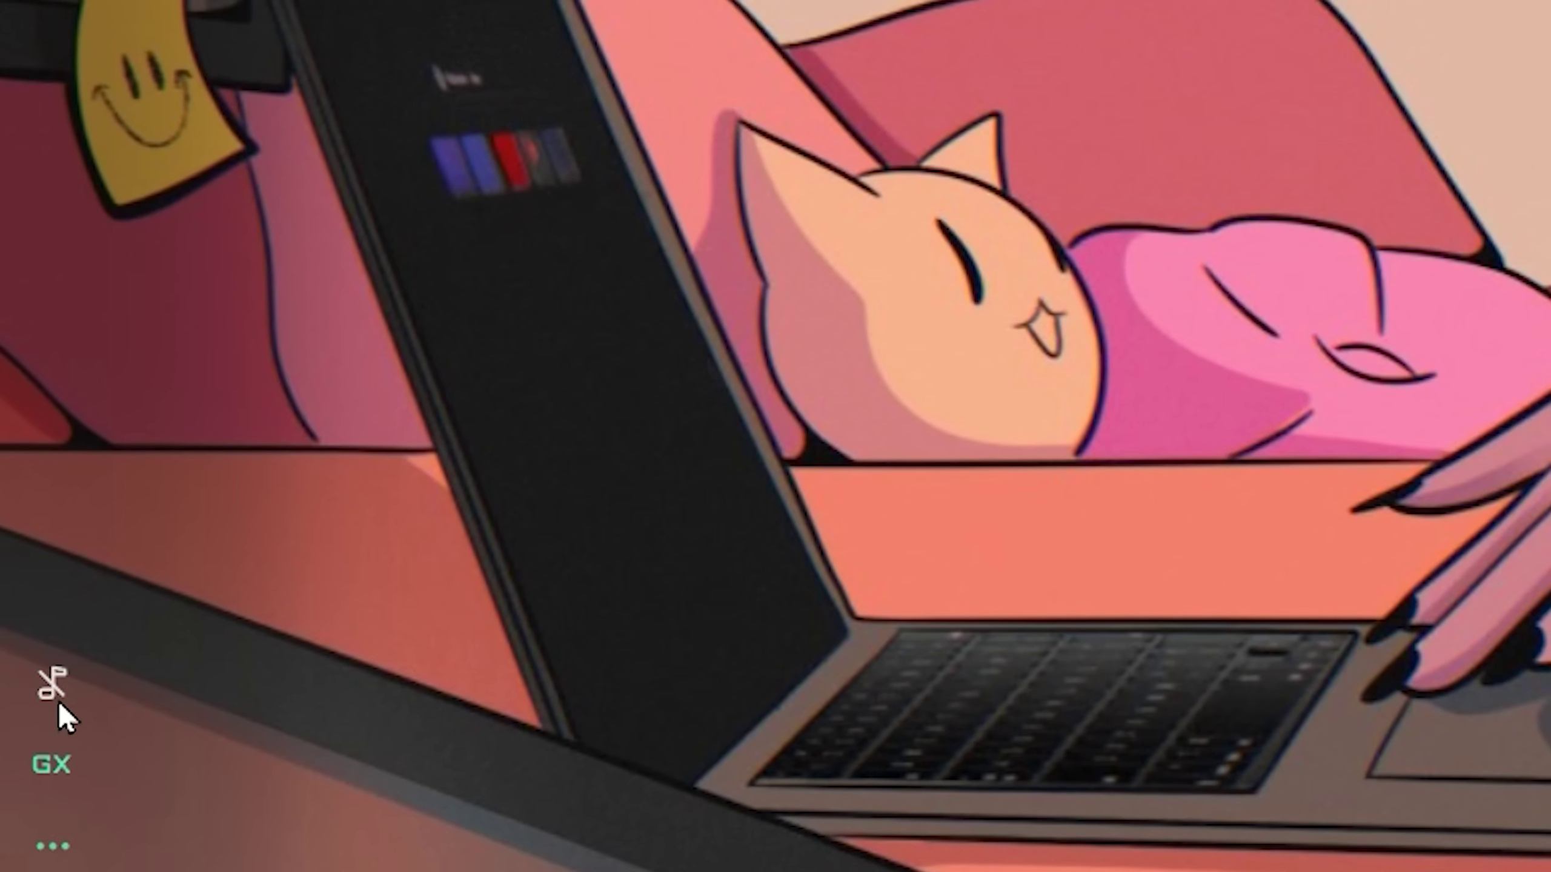
left_click(56, 701)
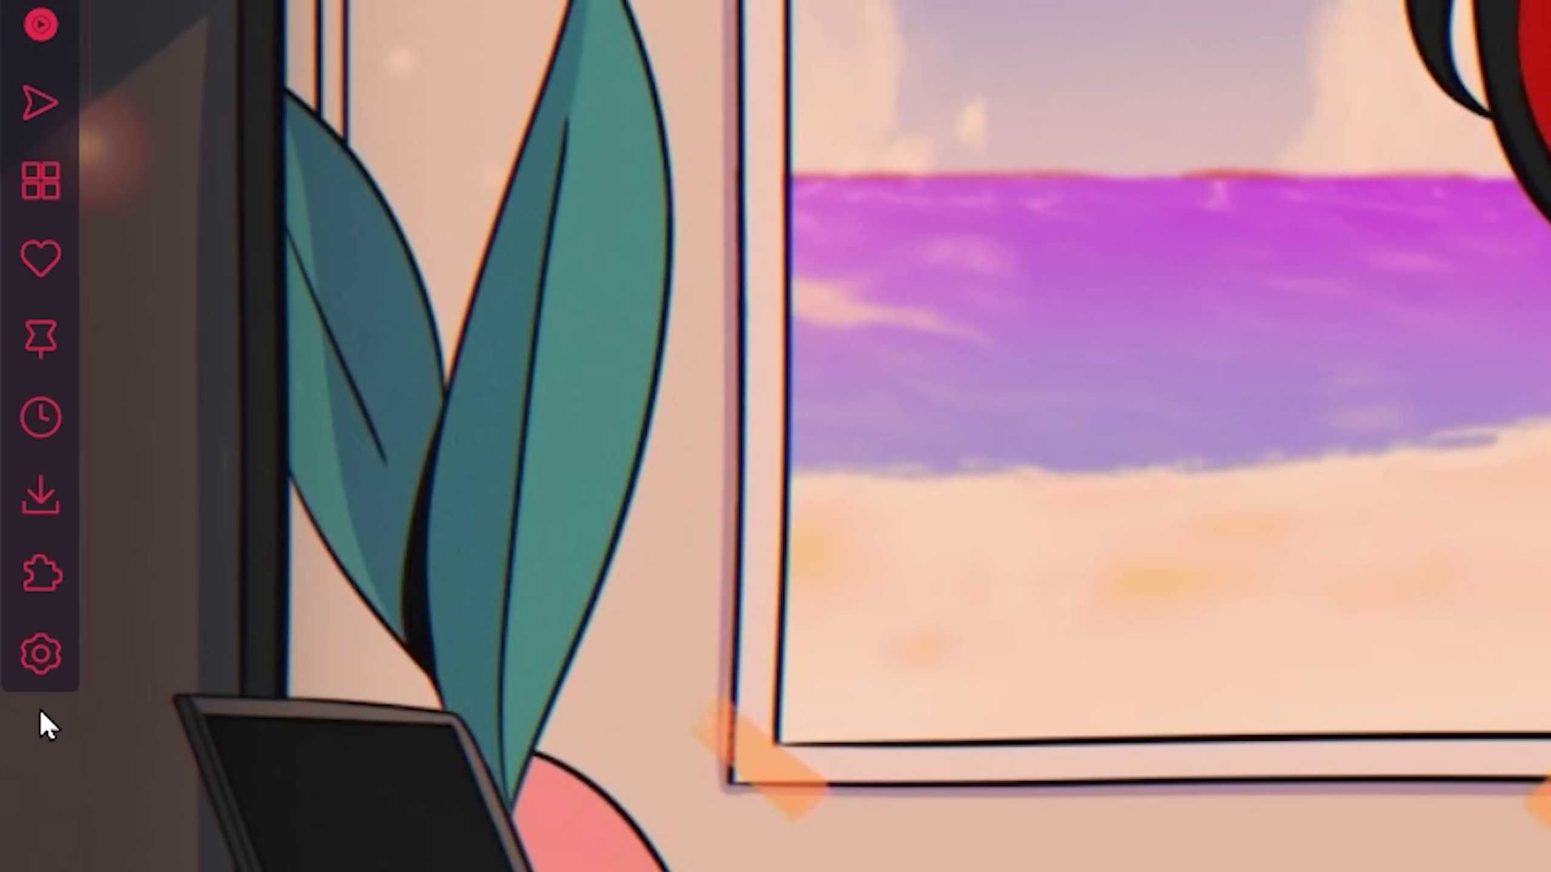
Step: Add a Wikipedia site panel to the sidebar by pasting its address in Sidebar setup
right_click(39, 711)
left_click(111, 853)
left_click(383, 560)
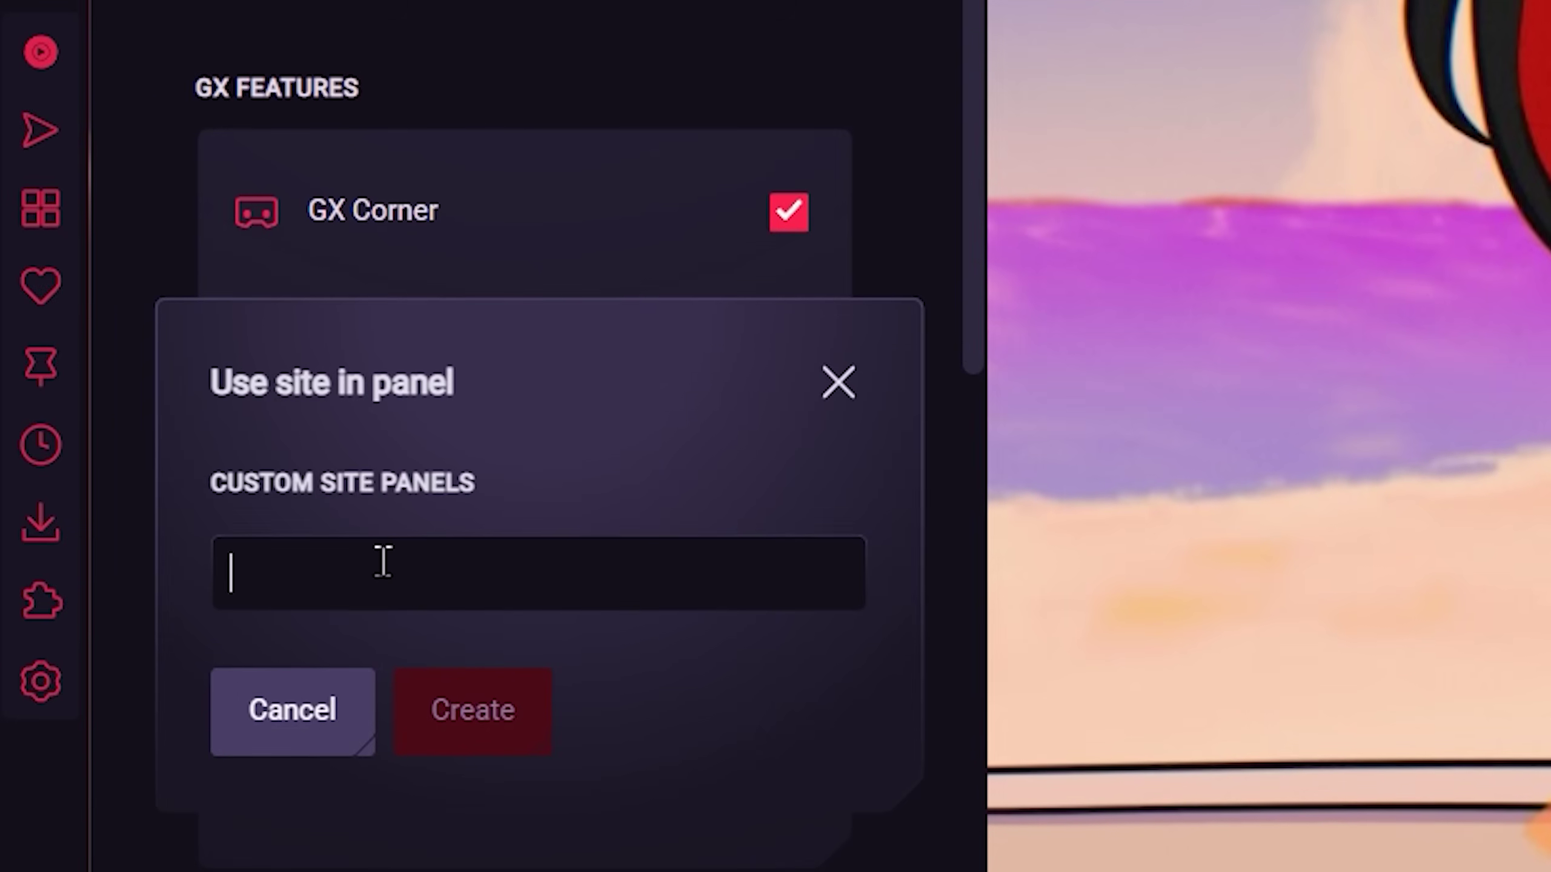
type("https://en.wikipedia.org/wiki/6-7_(meme)")
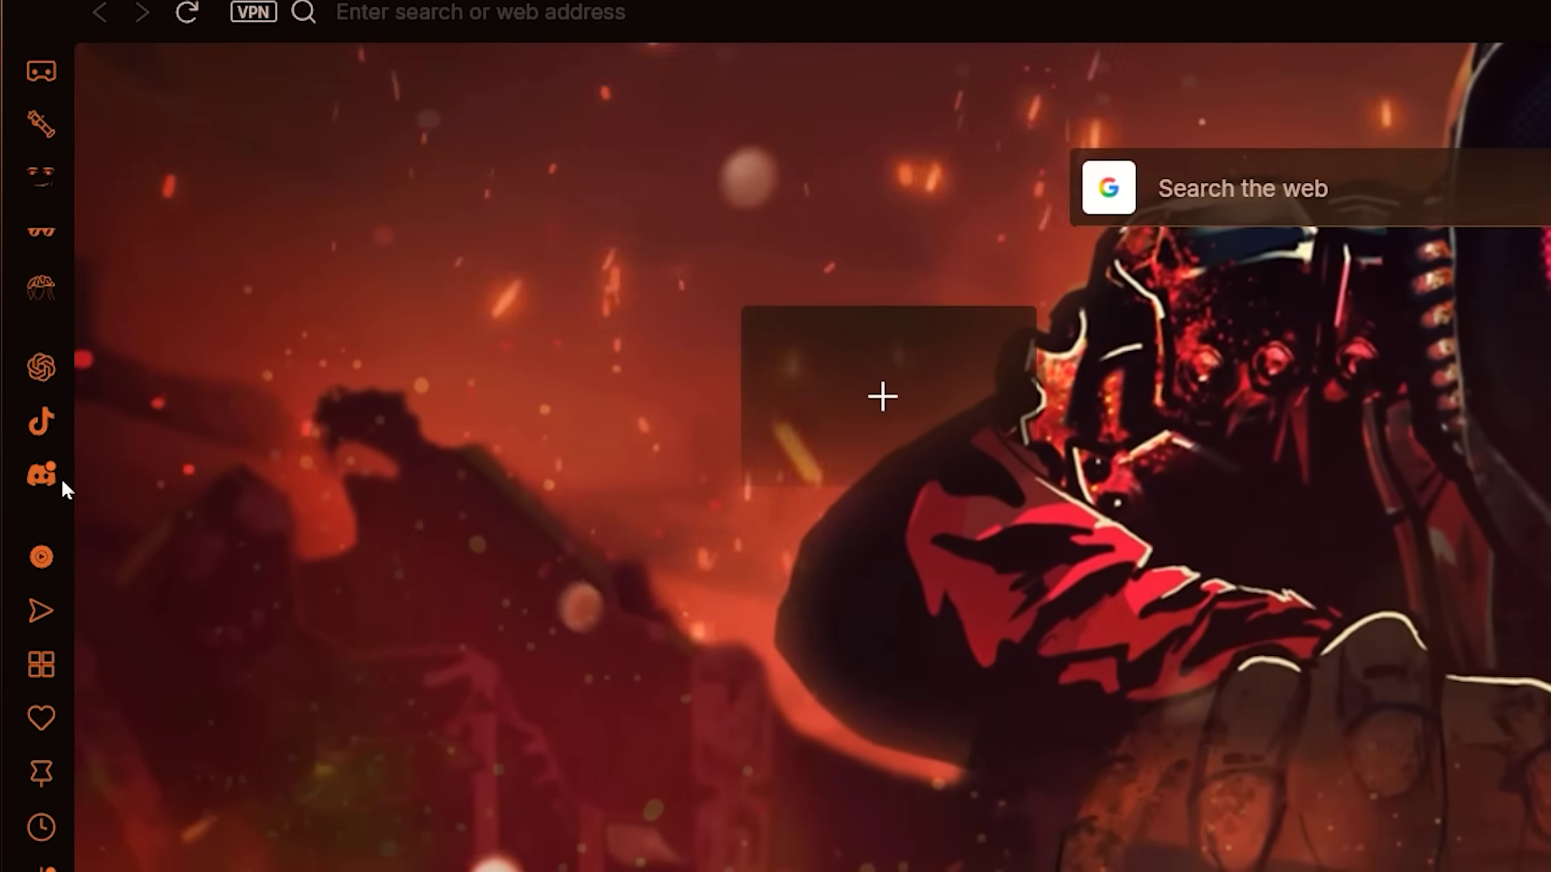
left_click(44, 472)
left_click(41, 412)
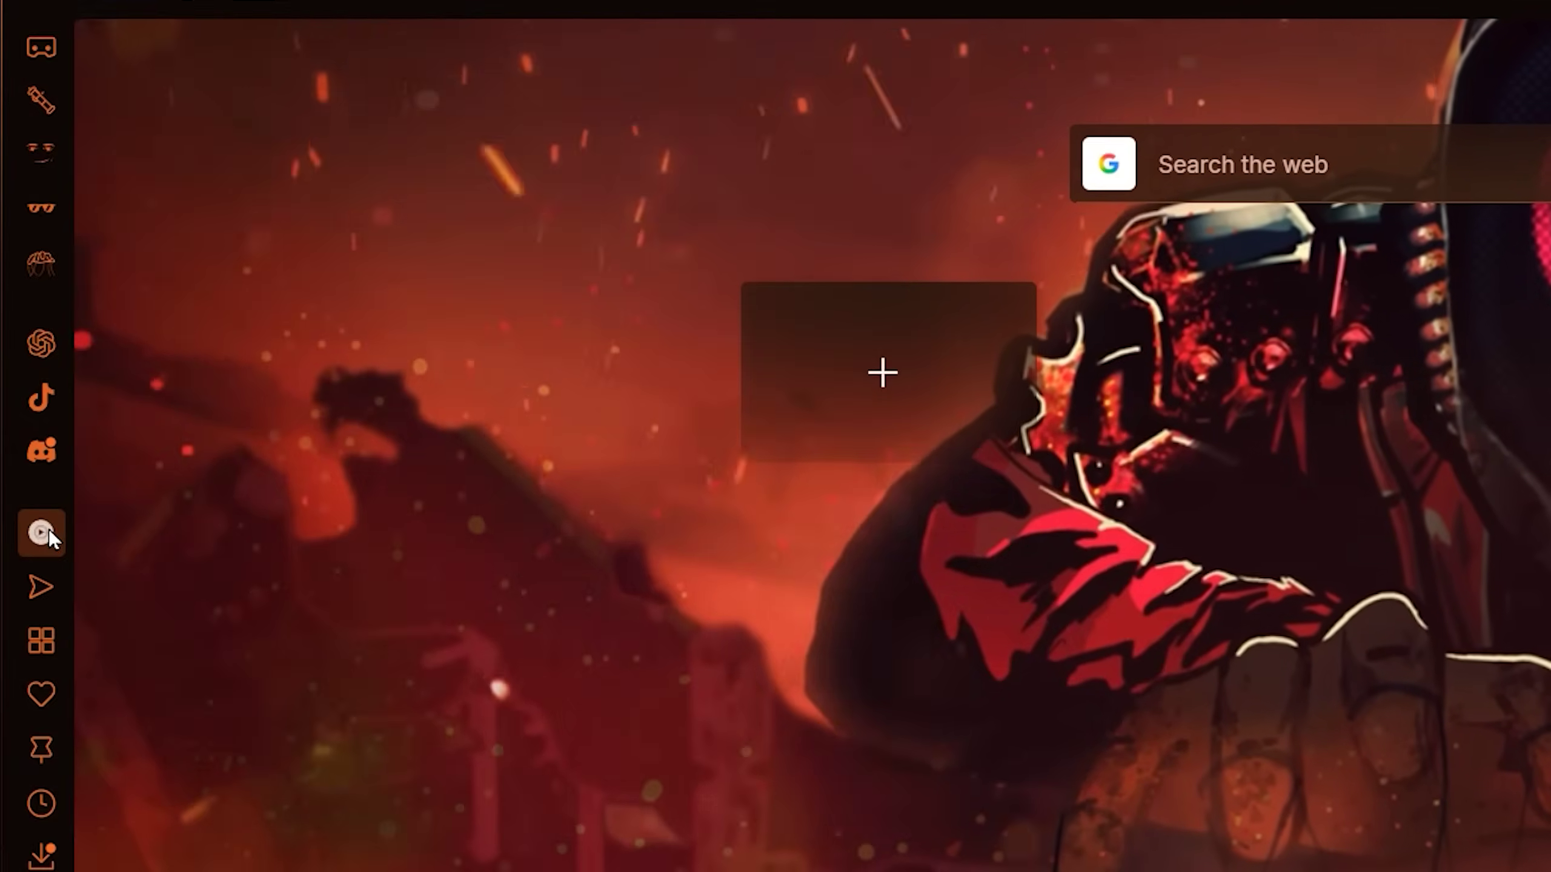
left_click(43, 531)
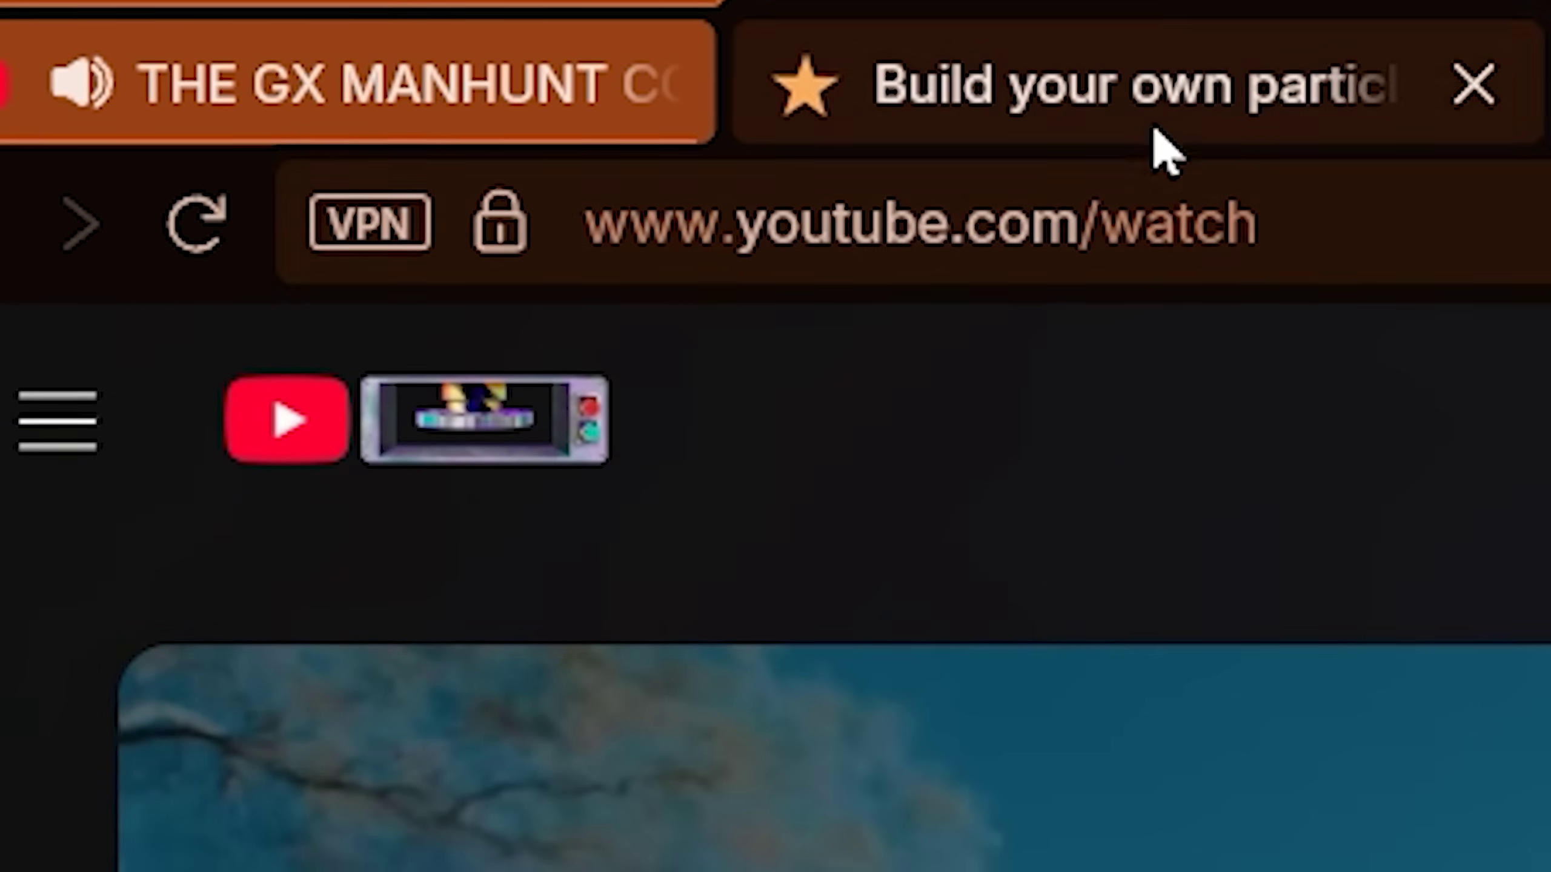
Step: Drop the 'Build your own particle' tab on the right half beside the YouTube video
left_click_drag(1163, 152, 617, 226)
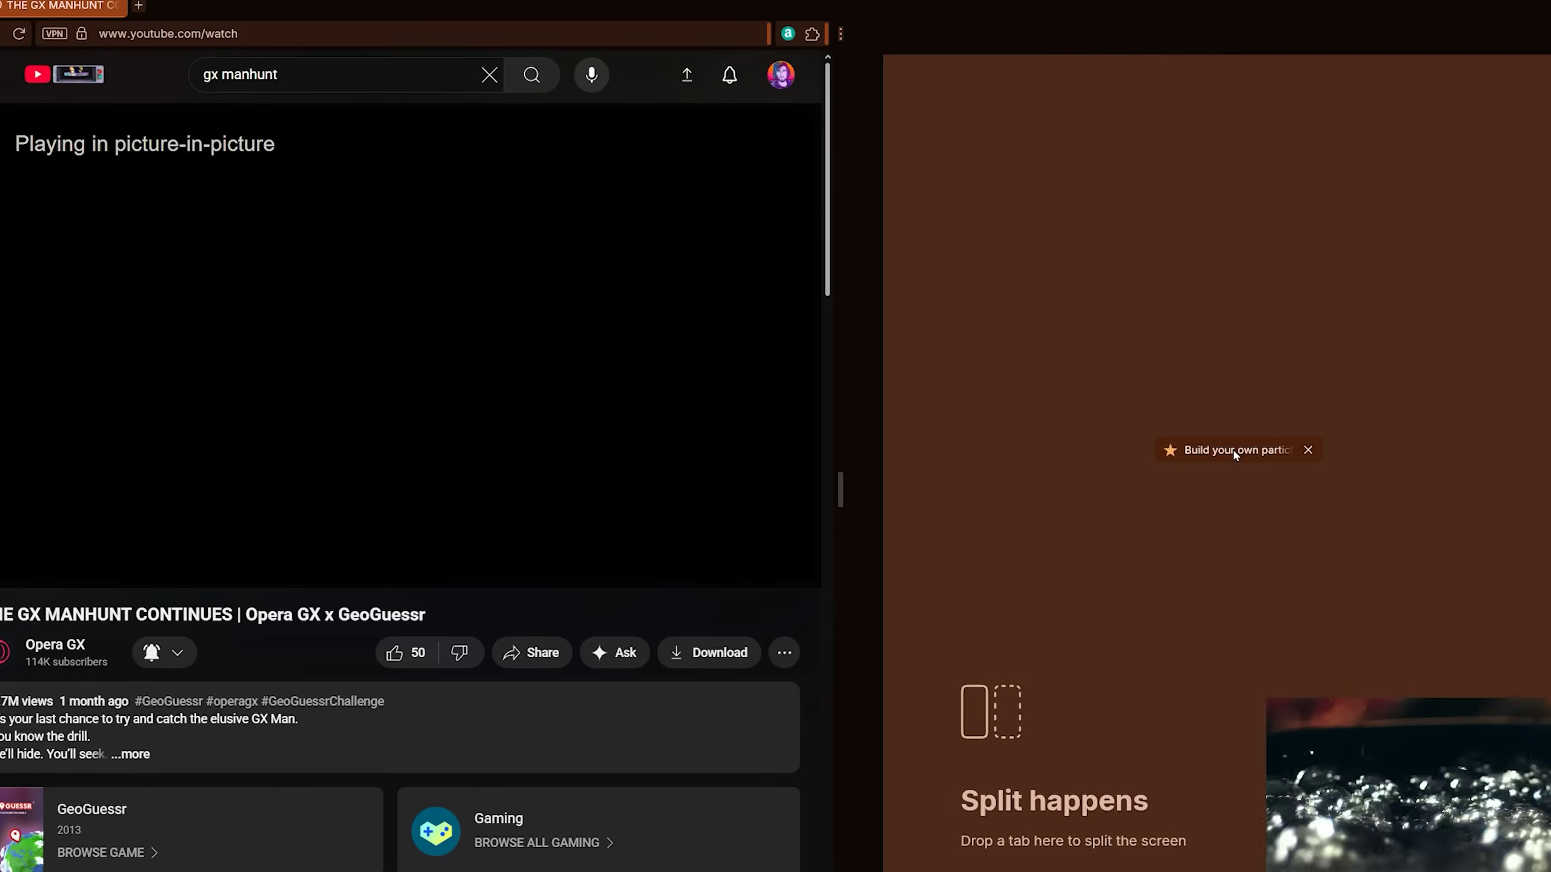
left_click_drag(617, 225, 1340, 656)
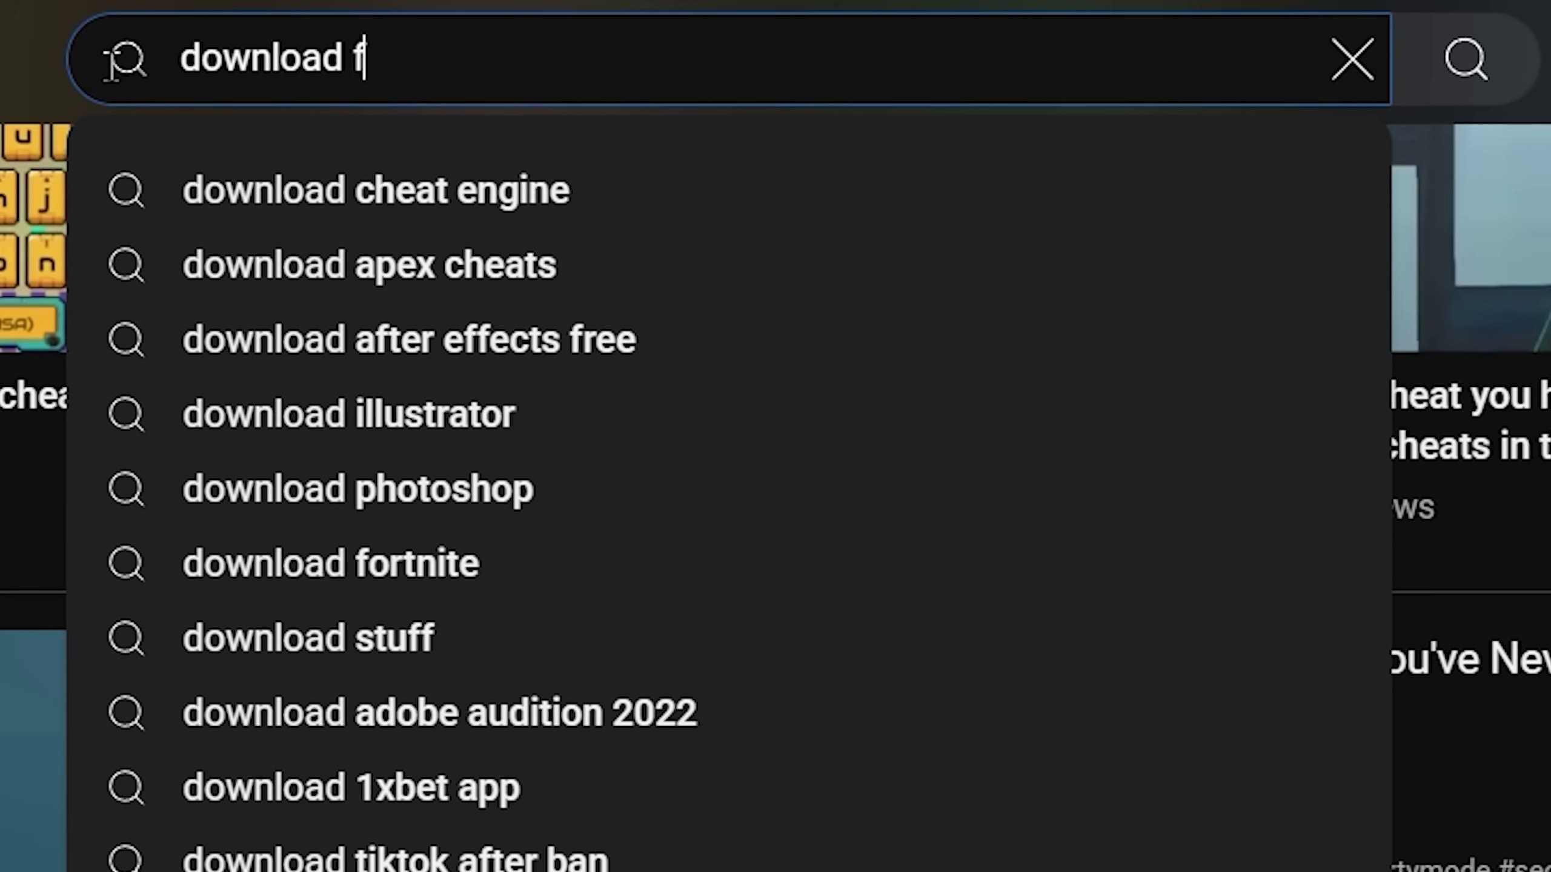
type("ortnite hack")
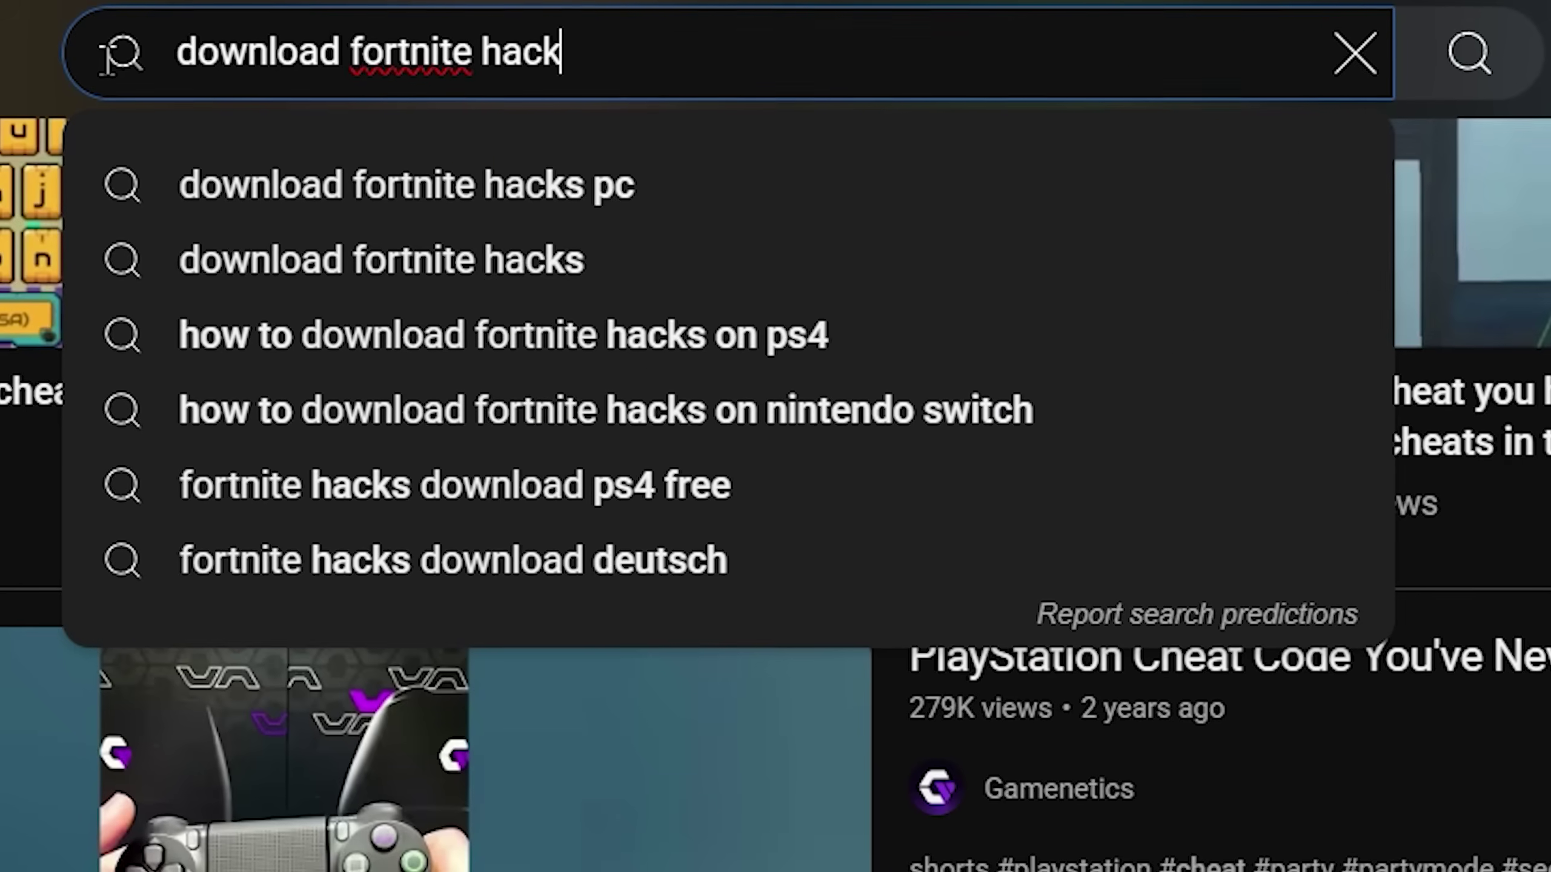